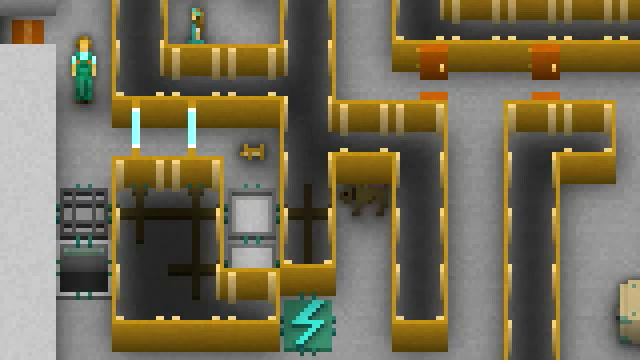
pyautogui.scroll(-3, 320, 180)
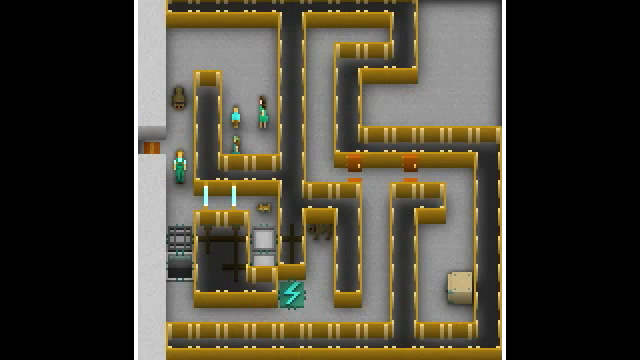
# Open the robbery tools shop, which lists saws, guns and ladders with their prices.
pyautogui.press('e')
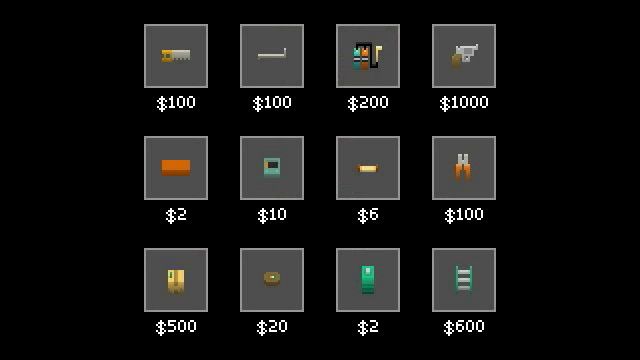